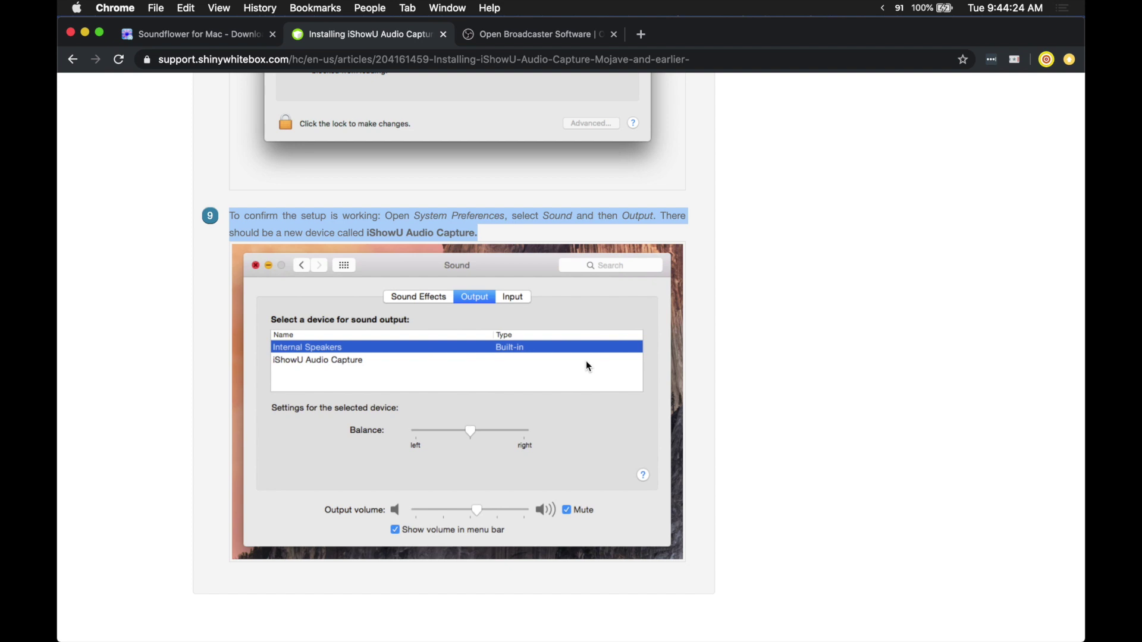
# - Open Audio MIDI Setup and check the iShowU Audio Capture device and the Multi-Output Device, including its master device choices
pyautogui.press('super+space')
pyautogui.write('midi')
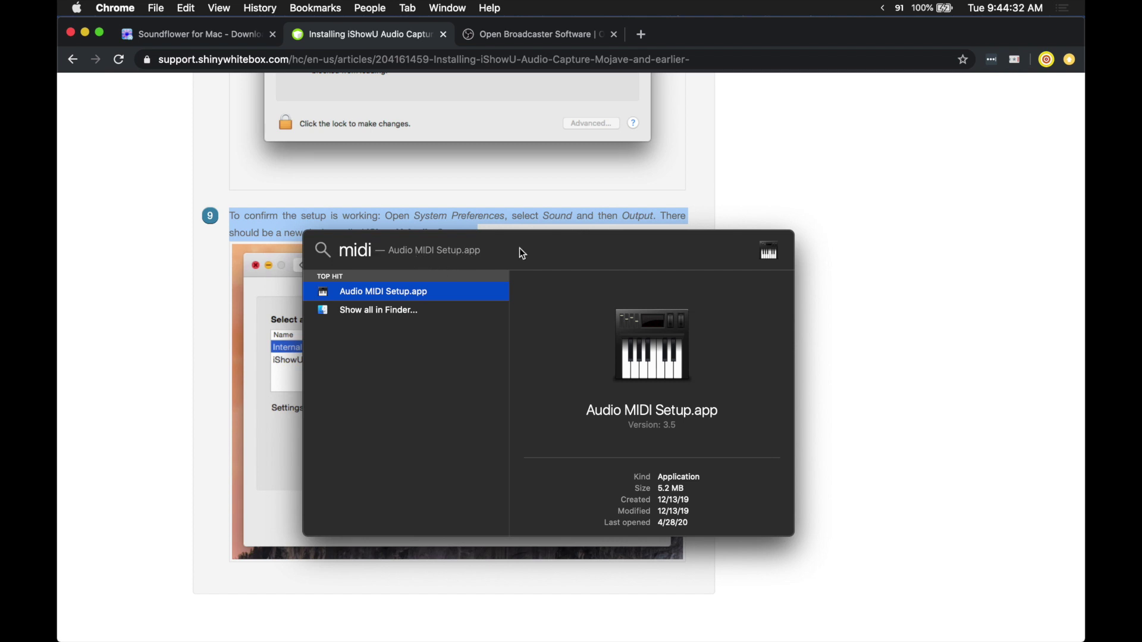
pyautogui.press('Return')
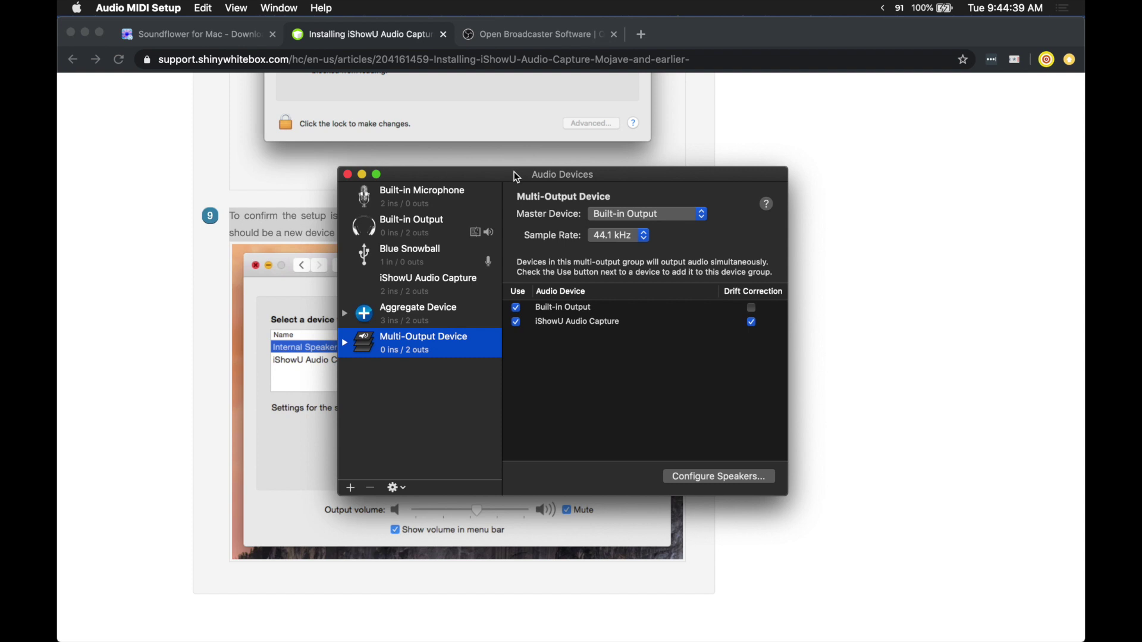
pyautogui.click(423, 278)
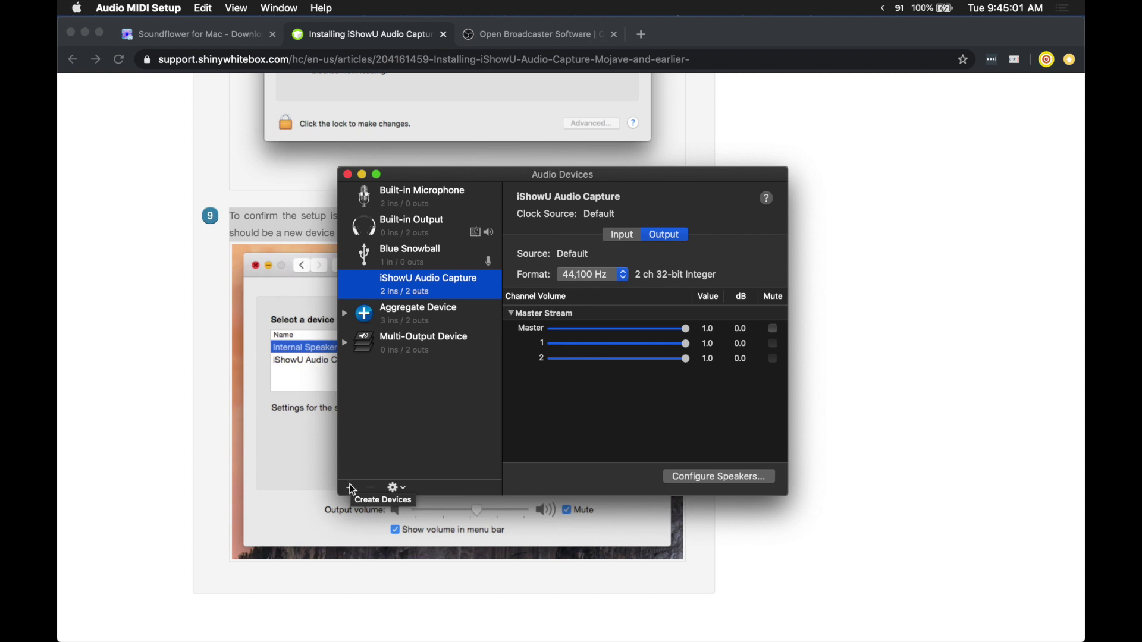
pyautogui.click(401, 343)
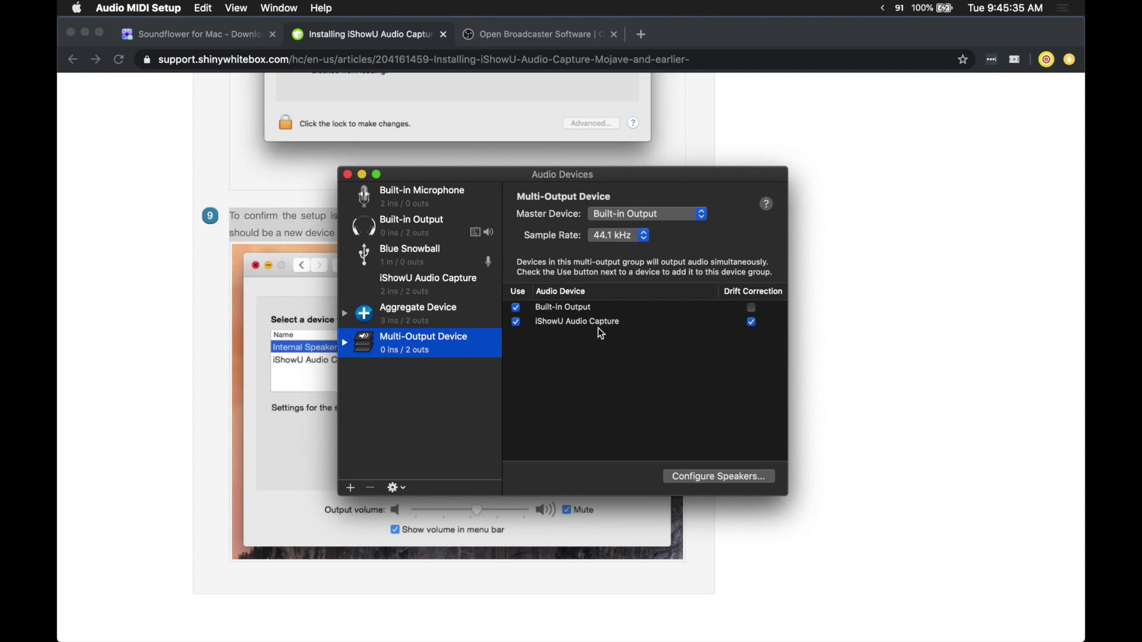
pyautogui.click(670, 214)
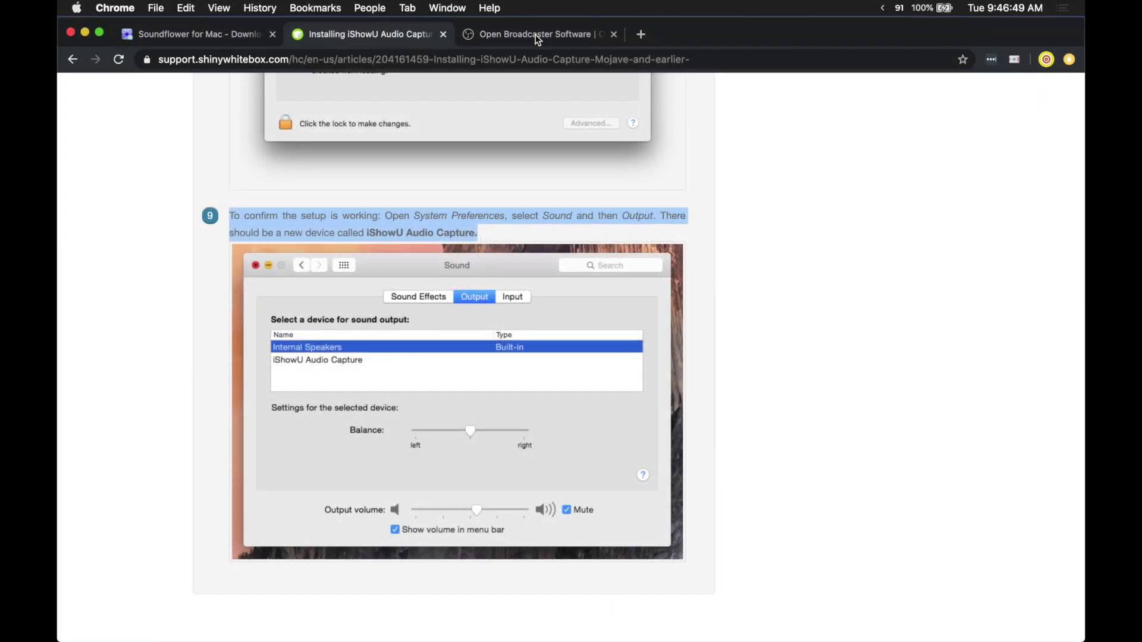
# - View the OBS Studio download page on the Open Broadcaster Software site and highlight the product title
pyautogui.click(536, 34)
pyautogui.moveTo(398, 268); pyautogui.dragTo(765, 267)
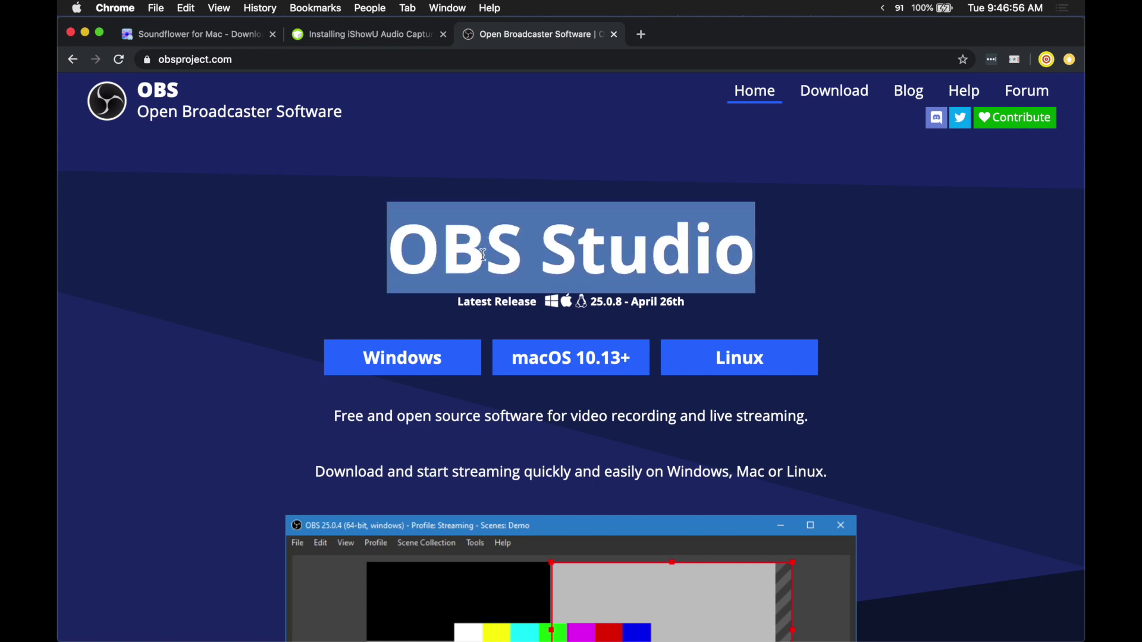
pyautogui.doubleClick(461, 252)
pyautogui.doubleClick(580, 252)
# - Launch OBS and set Mic/Auxiliary Audio to iShowU Audio Capture and Mic/Auxiliary Audio 2 to Blue Snowball in the audio settings
pyautogui.press('super+space')
pyautogui.write('obs')
pyautogui.press('Return')
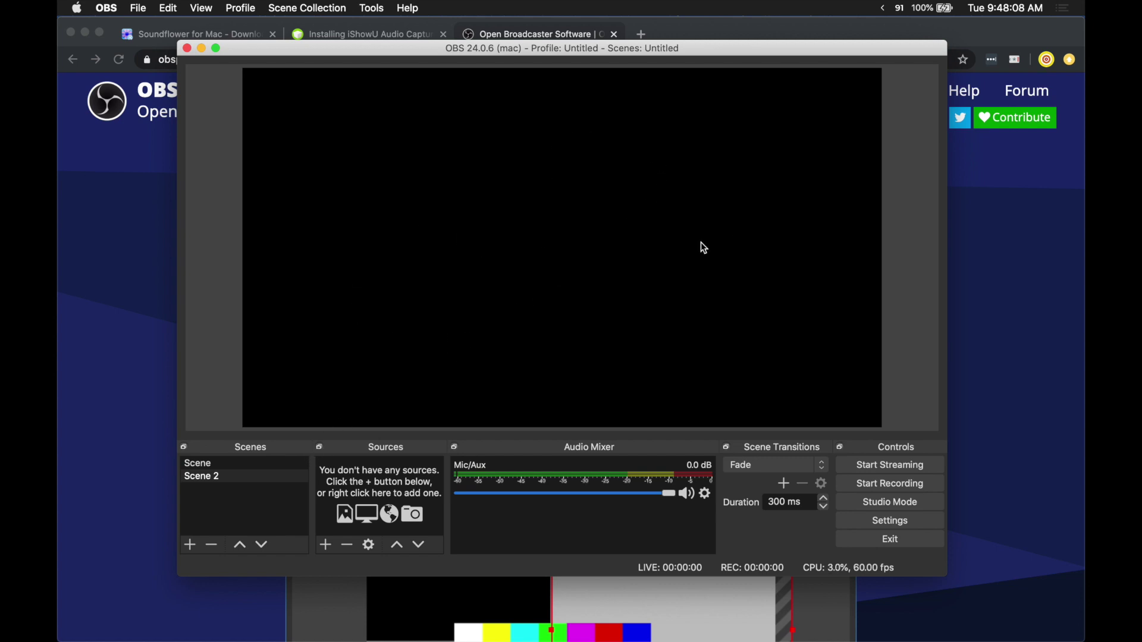
pyautogui.click(885, 518)
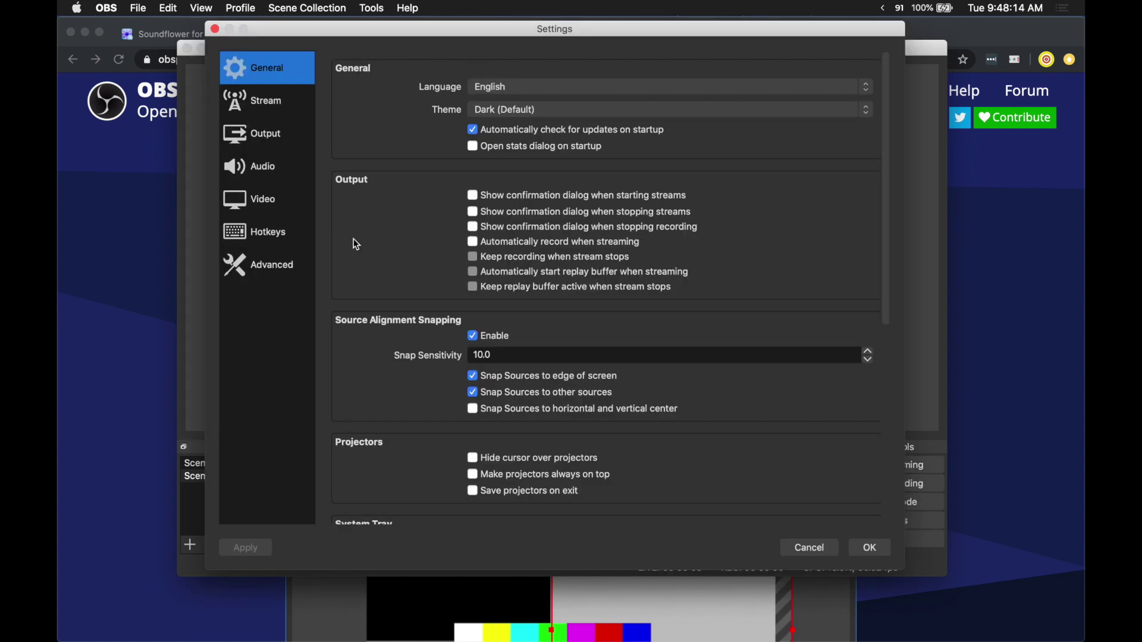
pyautogui.click(265, 171)
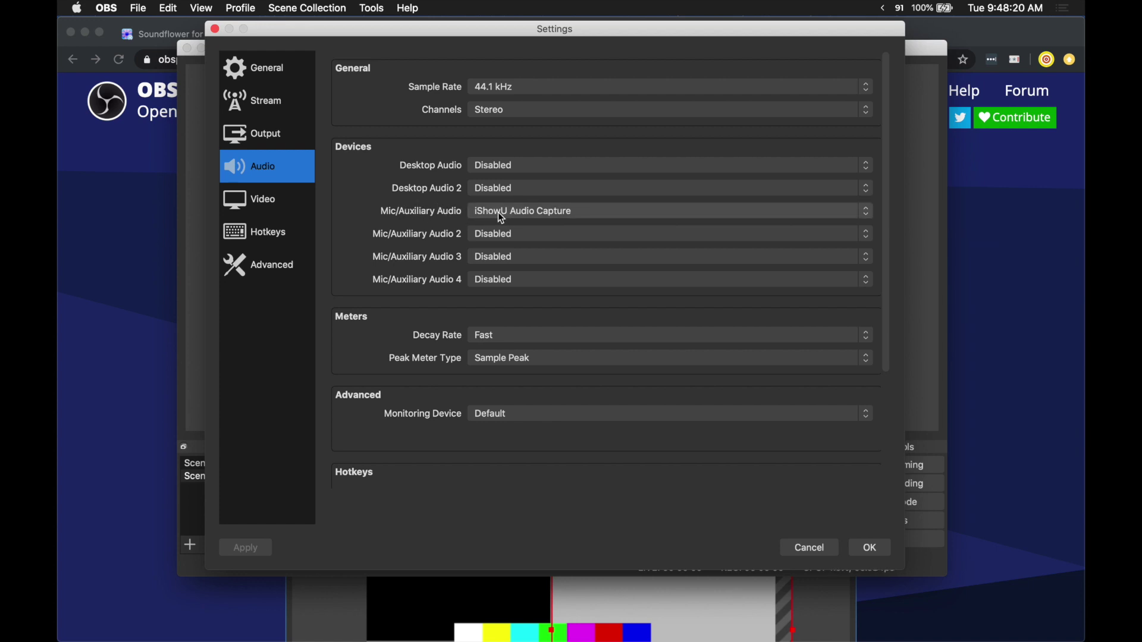
pyautogui.click(547, 209)
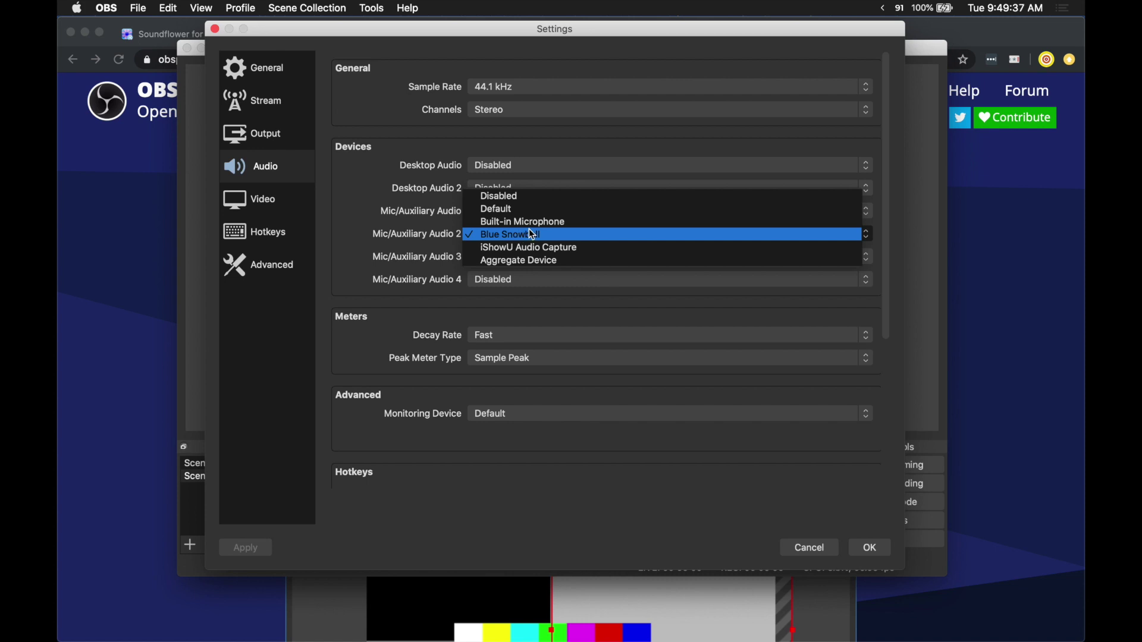
pyautogui.click(511, 236)
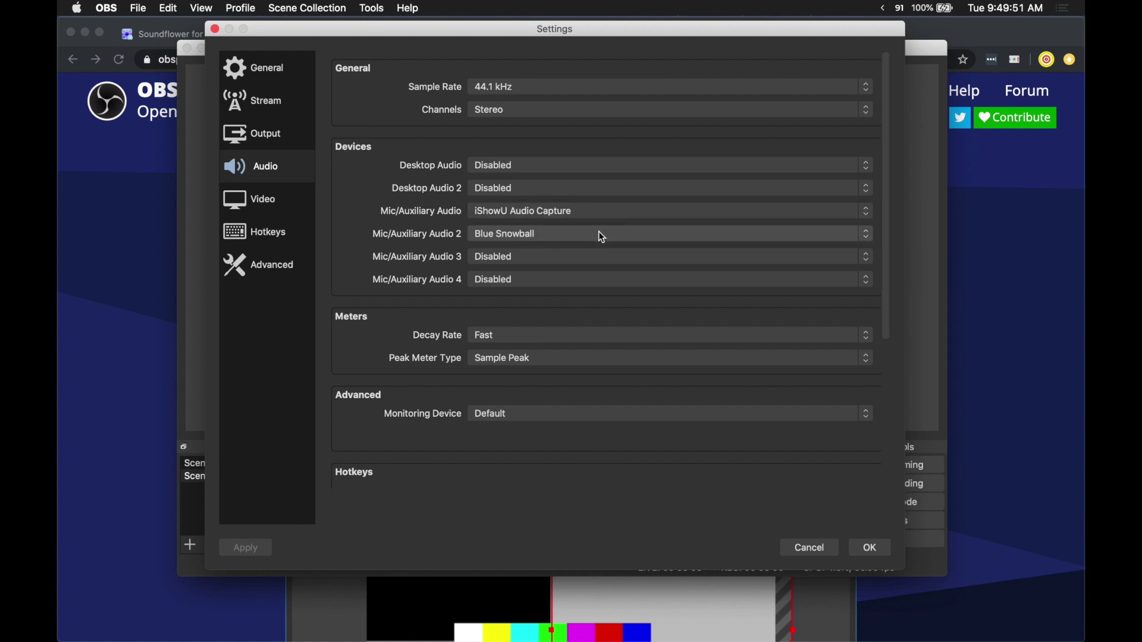
pyautogui.click(870, 548)
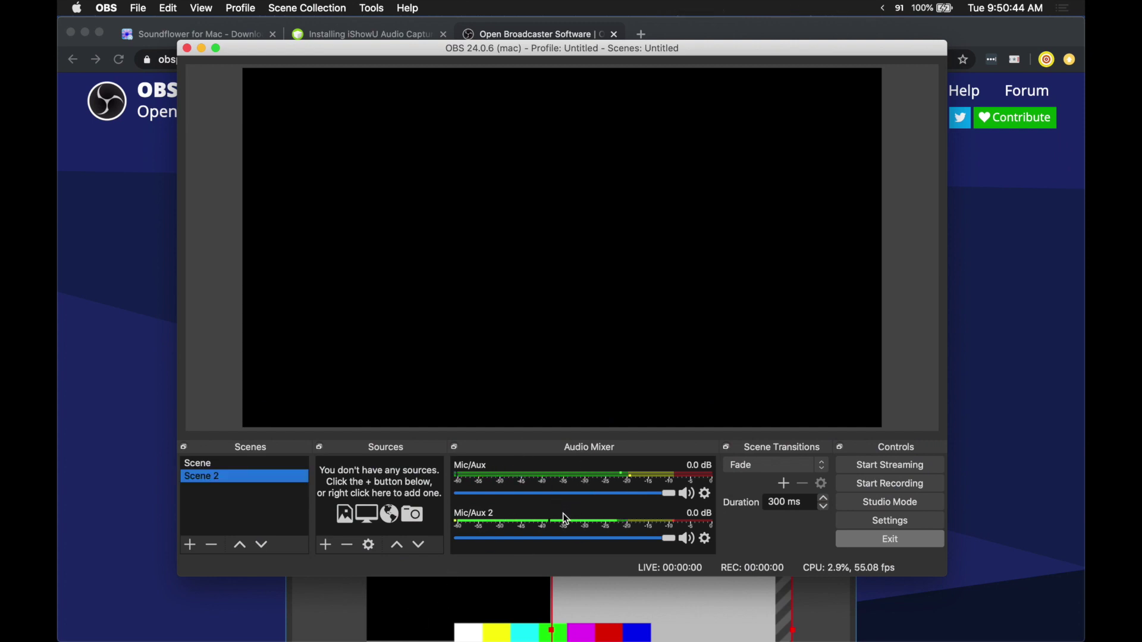
# - Add a new Display Capture source for display 0 to Scene 2 and scale it down to fit the canvas
pyautogui.click(326, 546)
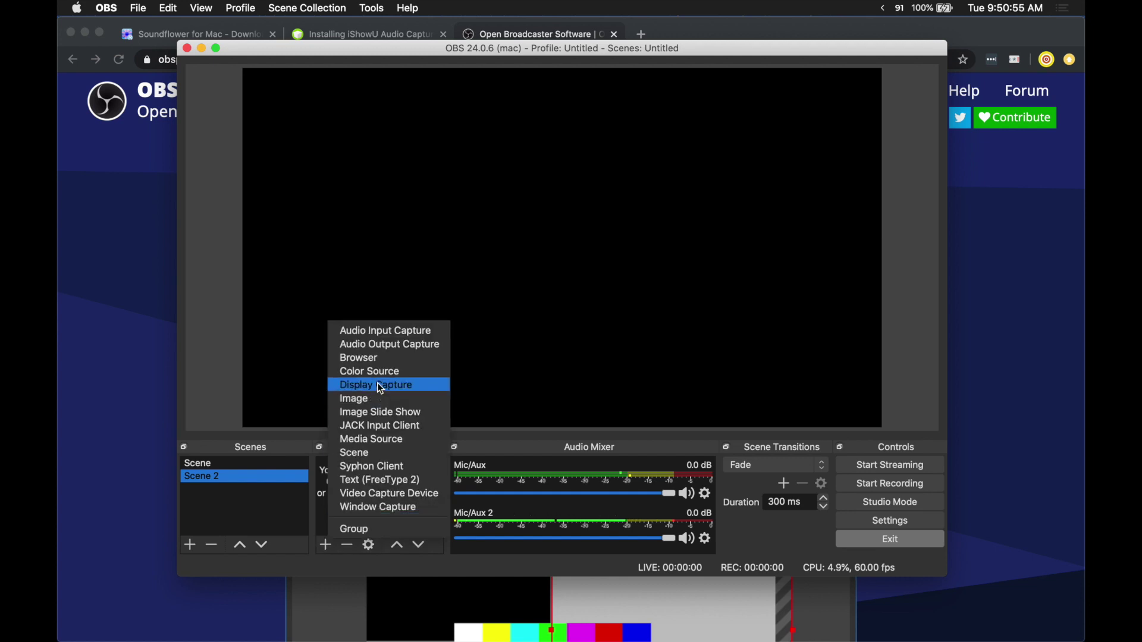
pyautogui.click(377, 384)
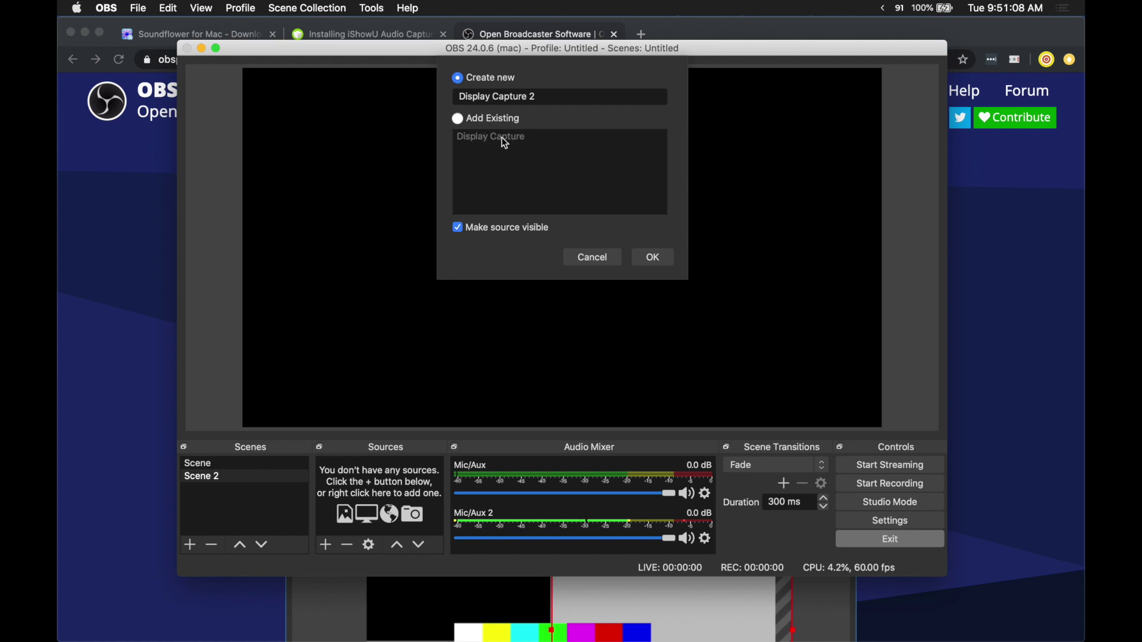
pyautogui.click(654, 262)
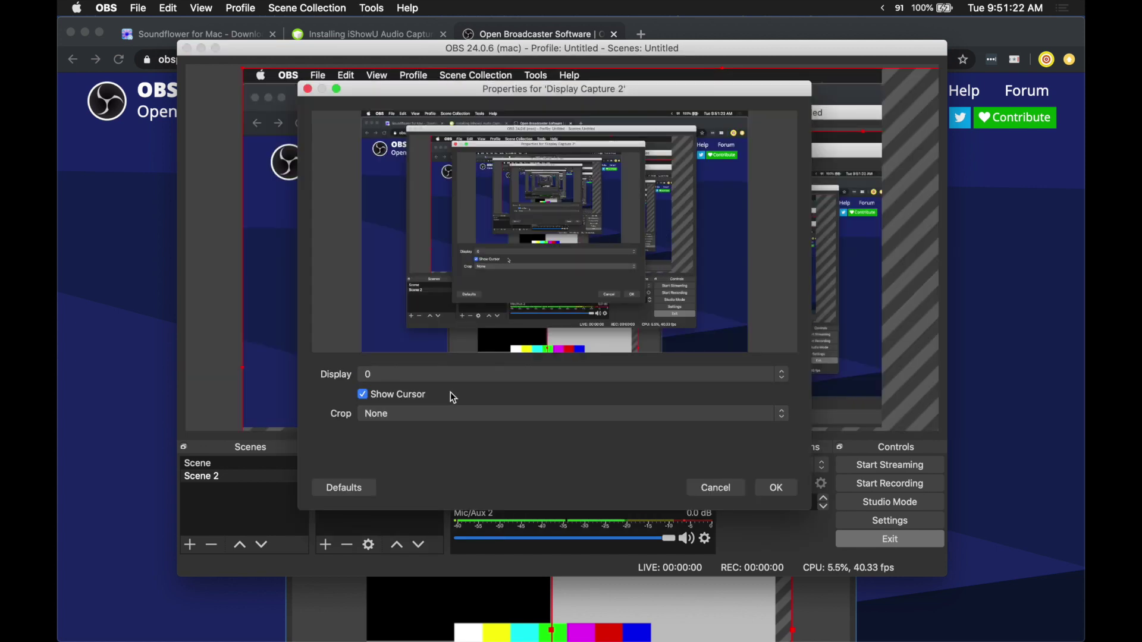
pyautogui.click(777, 490)
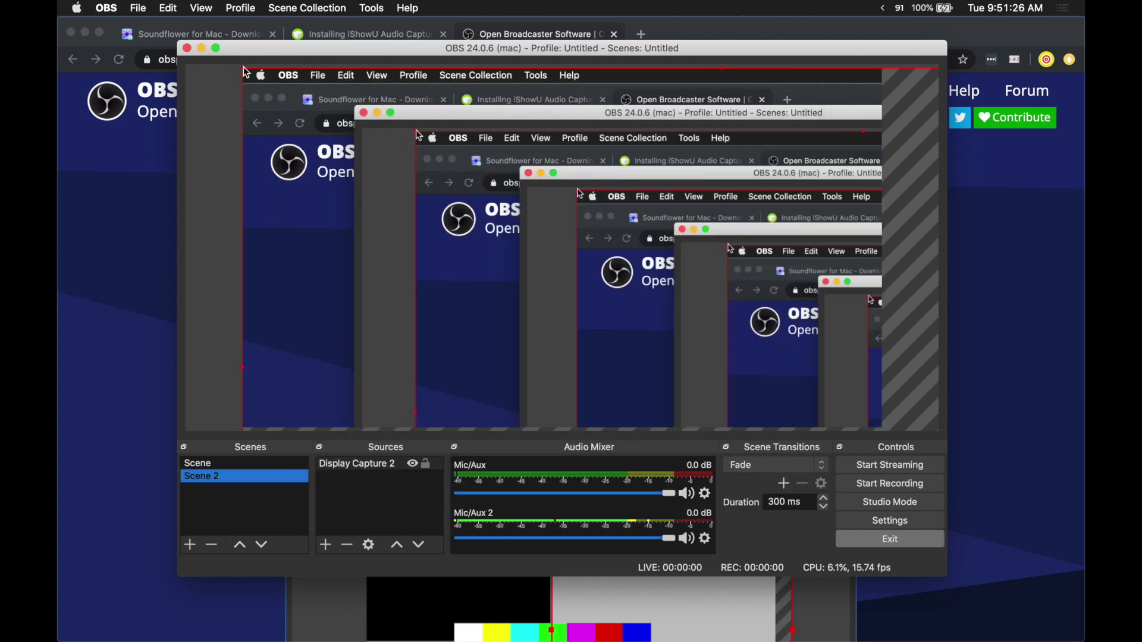
pyautogui.moveTo(247, 73); pyautogui.dragTo(471, 223)
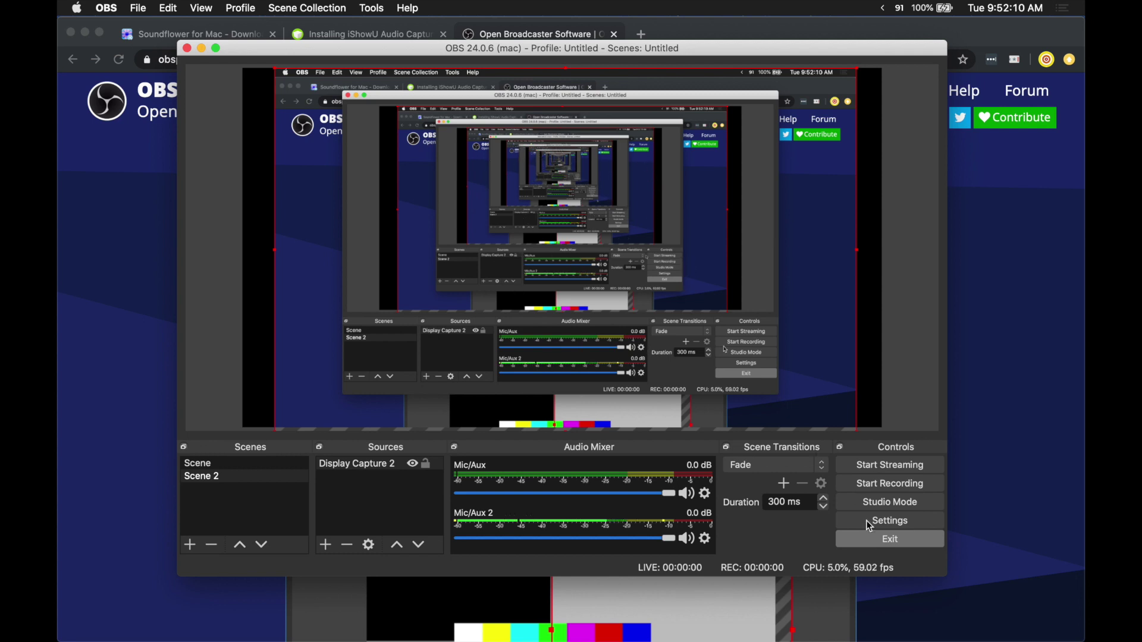
# - Review the recording output settings, including the recording path and format, and close the settings without changes
pyautogui.click(884, 529)
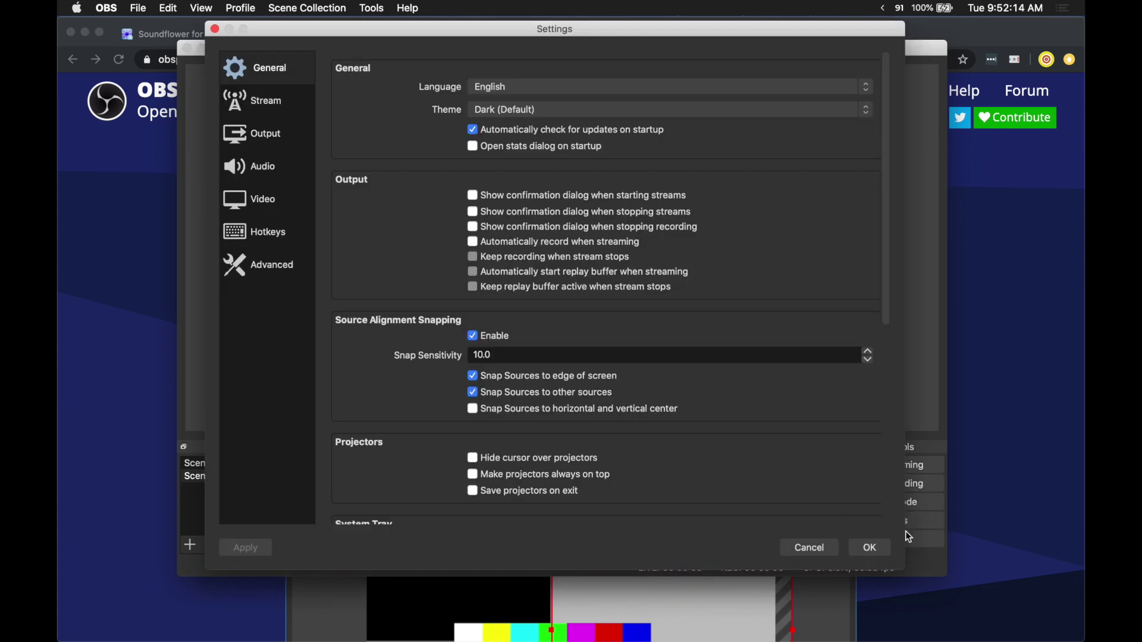
pyautogui.click(271, 137)
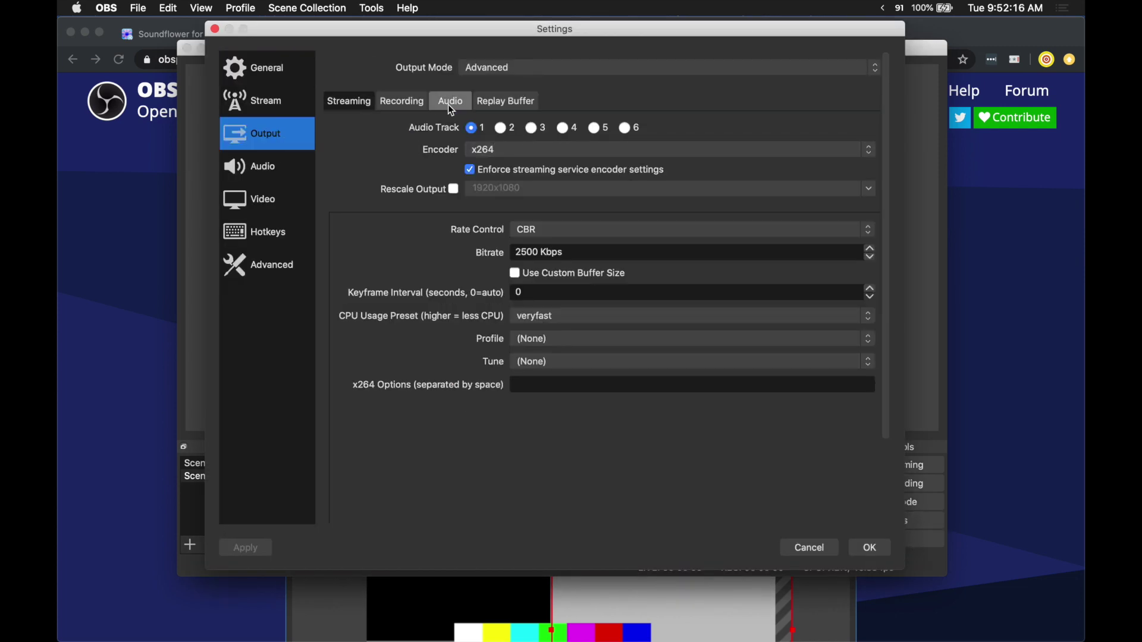
pyautogui.click(404, 102)
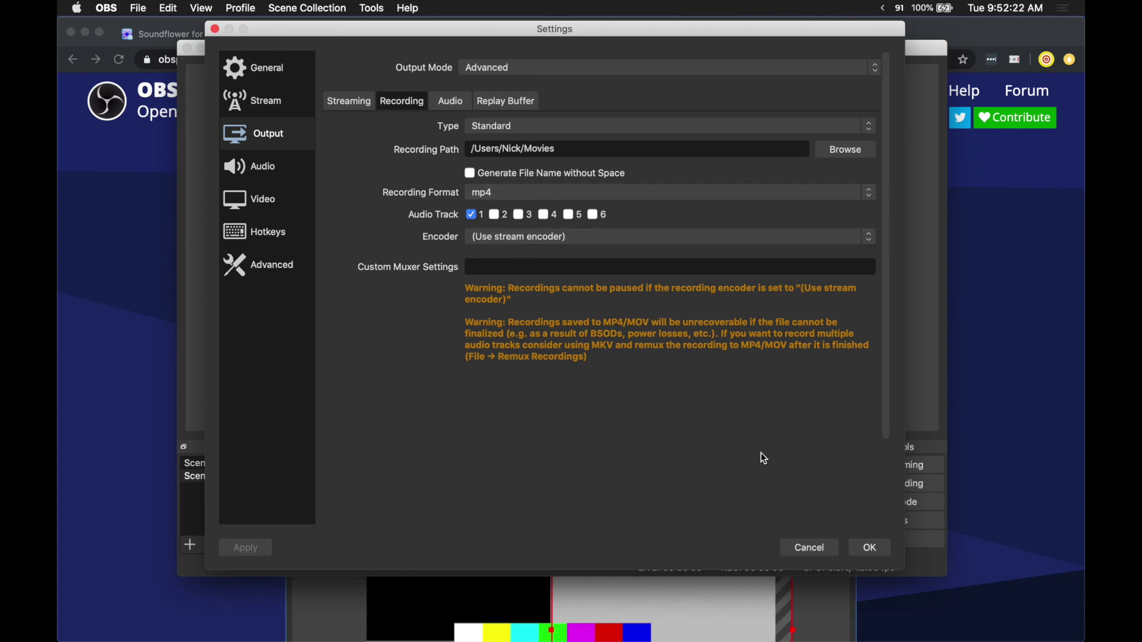
pyautogui.click(811, 551)
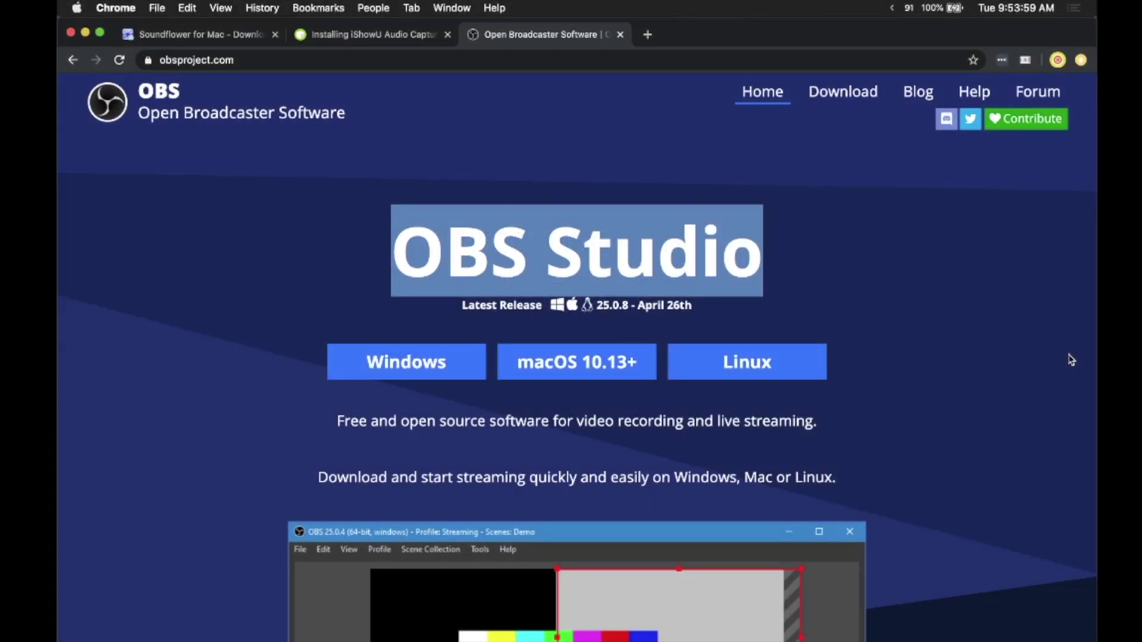
# - Switch to QuickTime Player, set up a new screen recording and open its recording options
pyautogui.press('super+space')
pyautogui.write('quick')
pyautogui.press('Return')
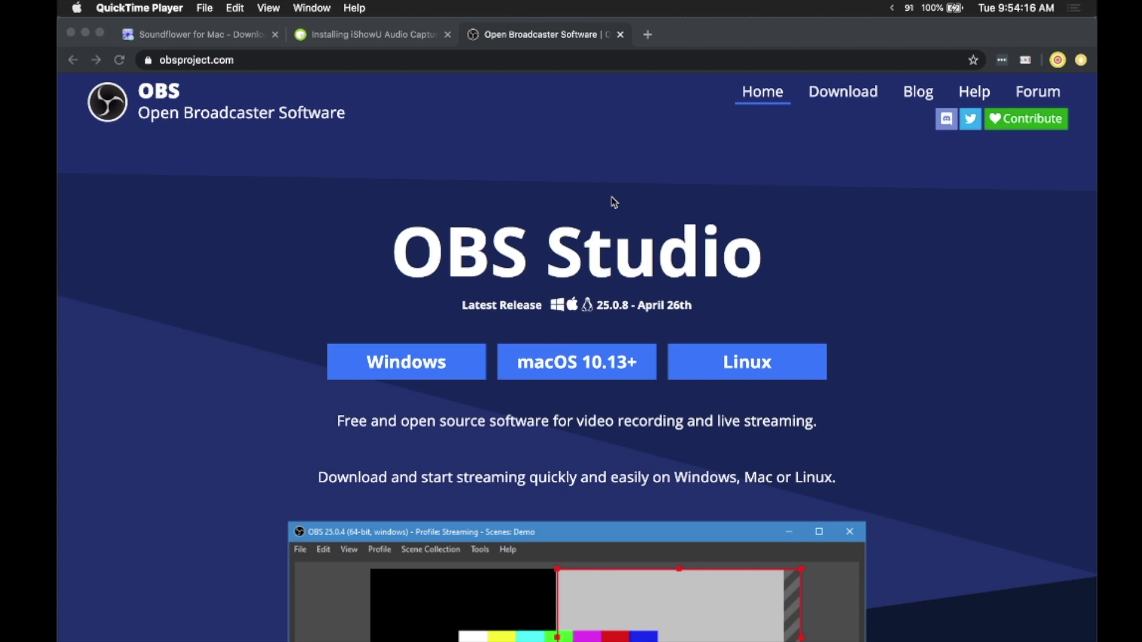
pyautogui.click(206, 8)
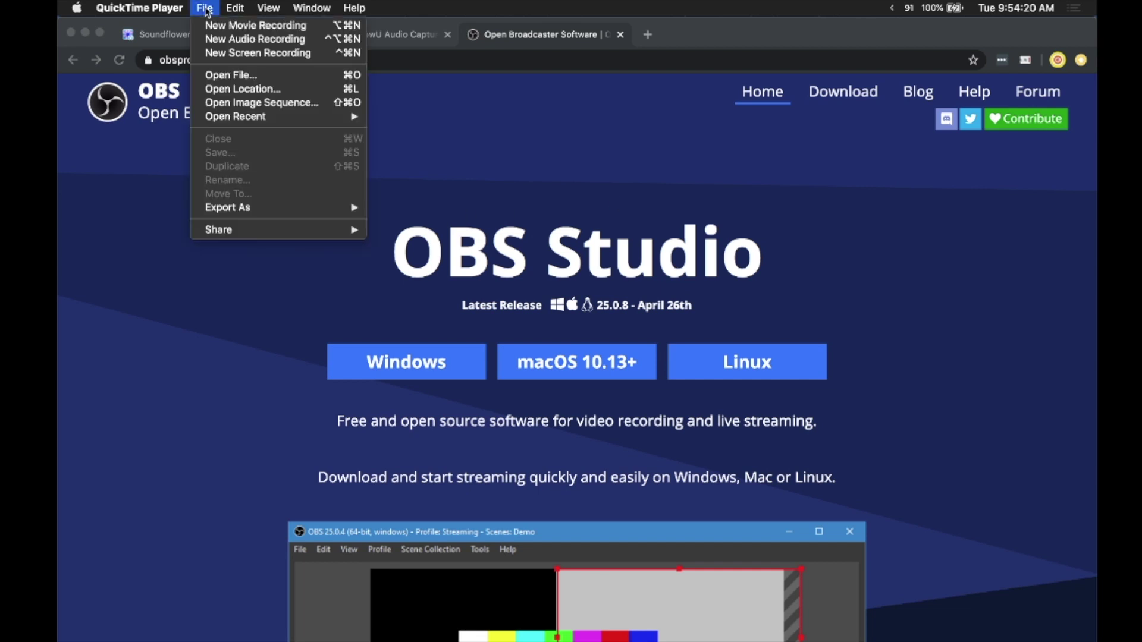
pyautogui.click(217, 54)
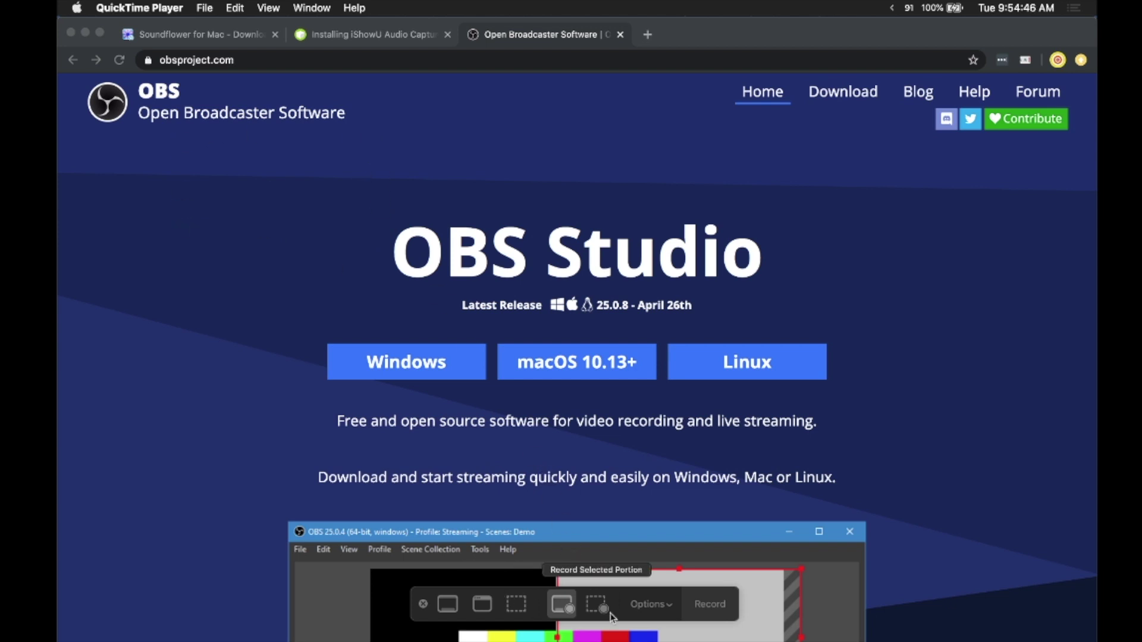
pyautogui.click(670, 610)
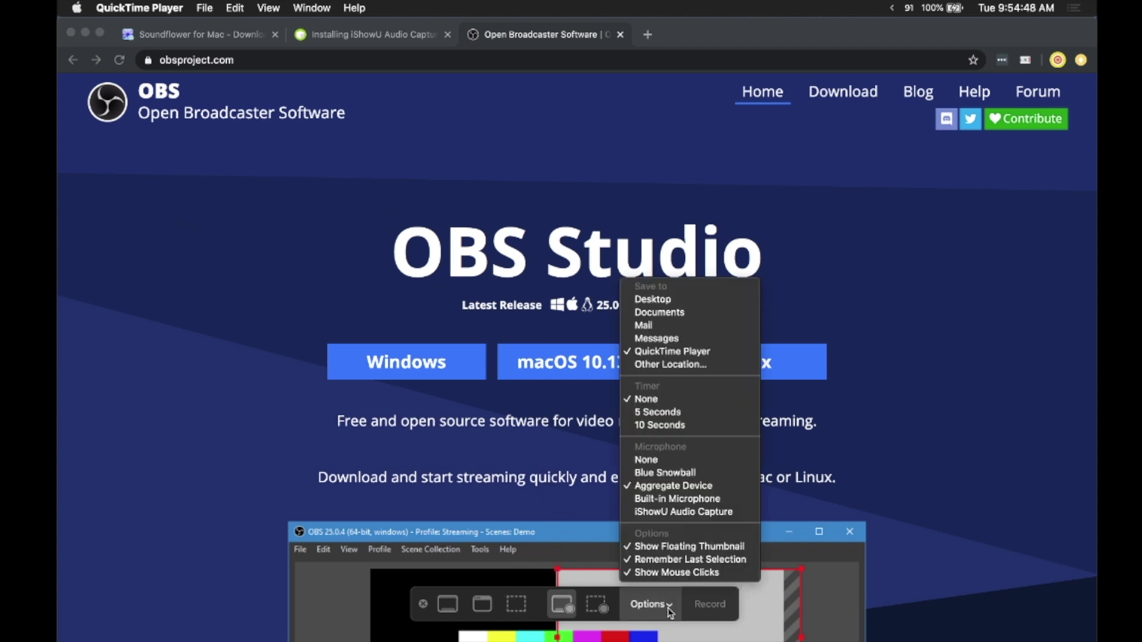